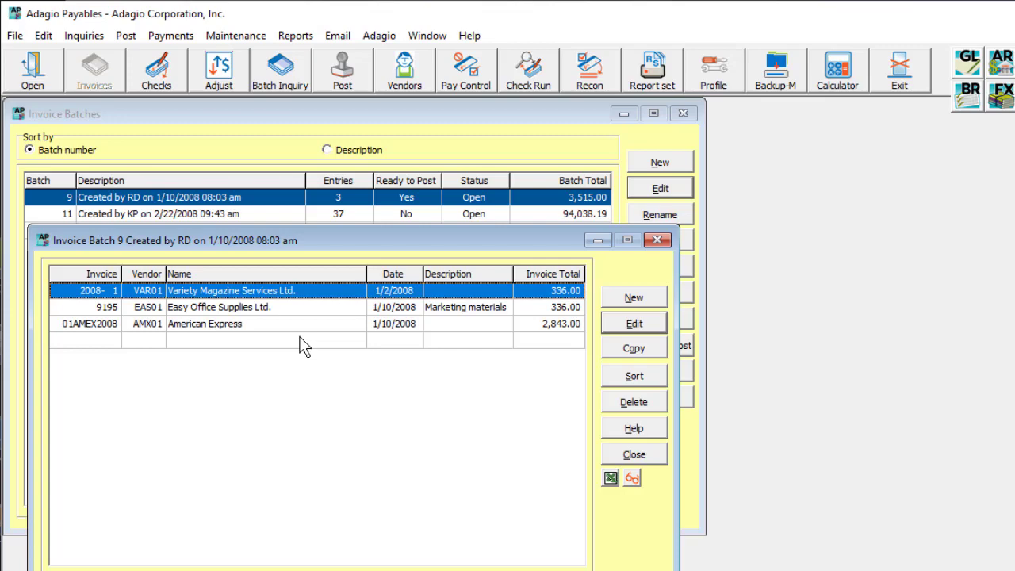
Open the Easy Office Supplies invoice in batch 9 and look up the available projects for its oe251 detail line
double_click(300, 306)
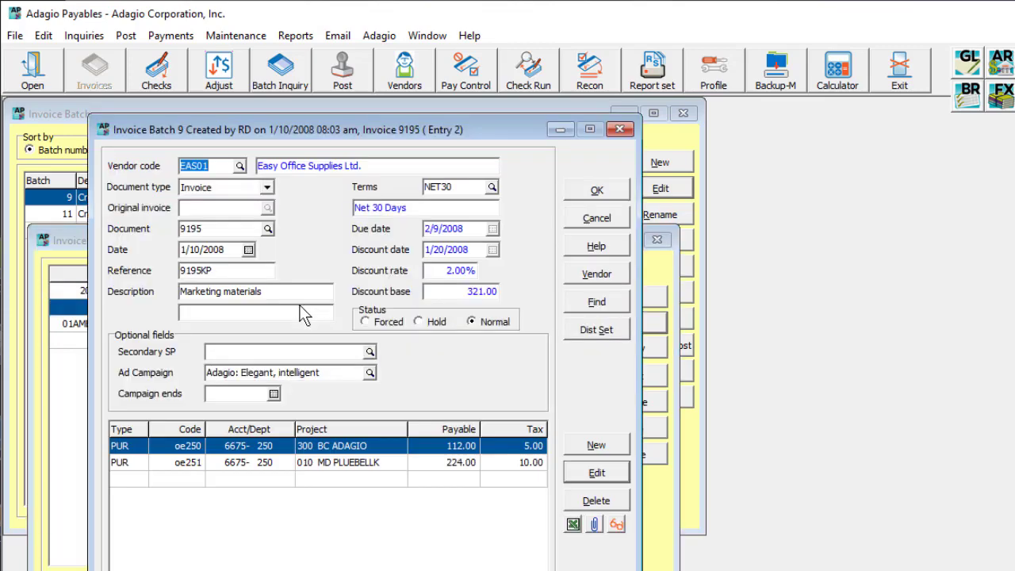
double_click(293, 468)
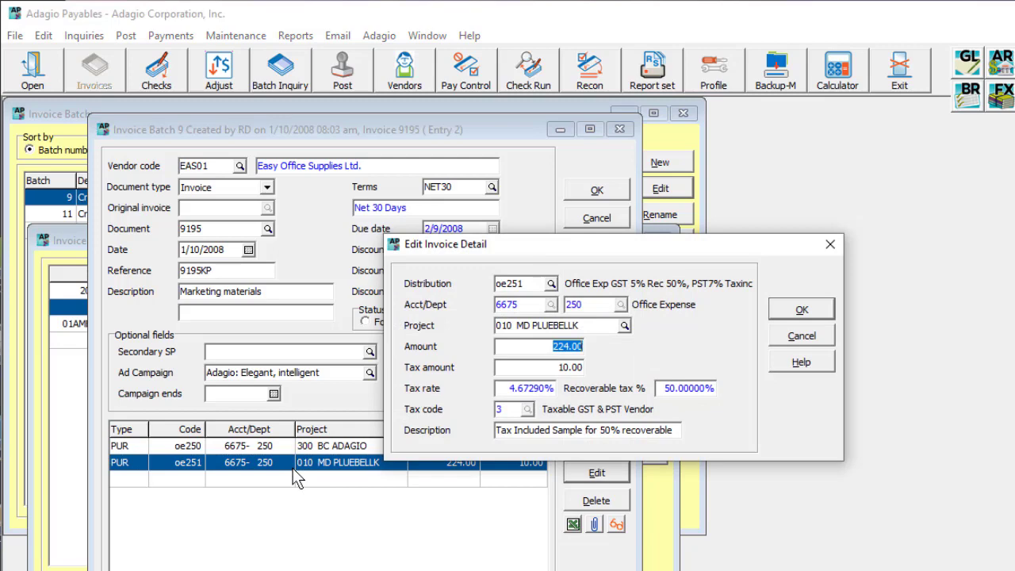
click(624, 326)
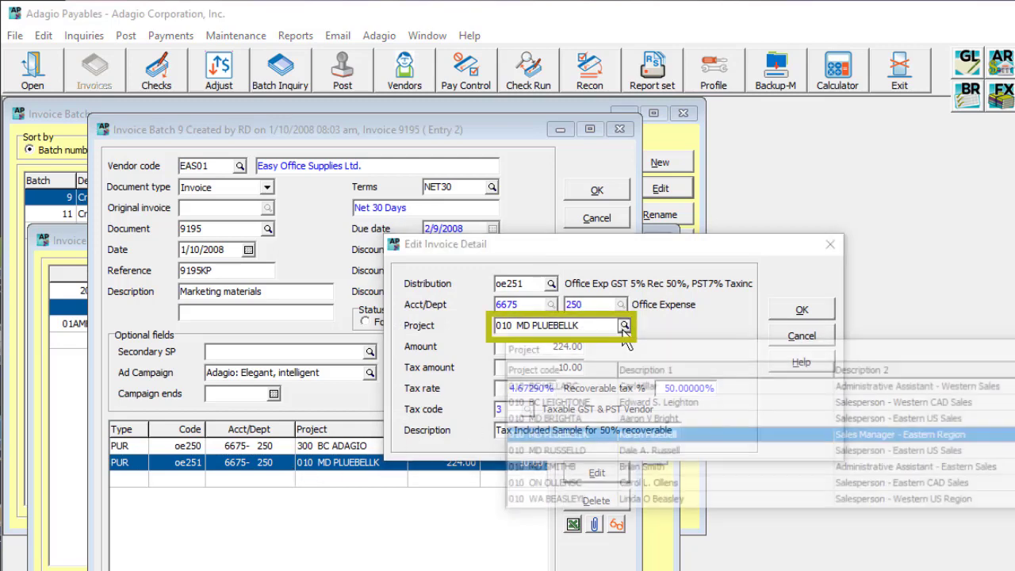
key(Return)
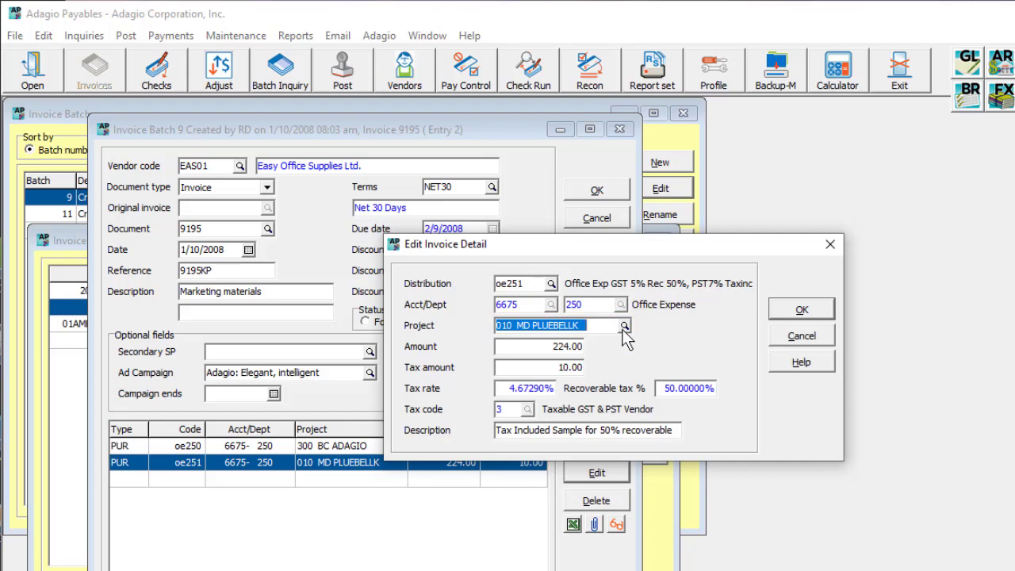
click(773, 340)
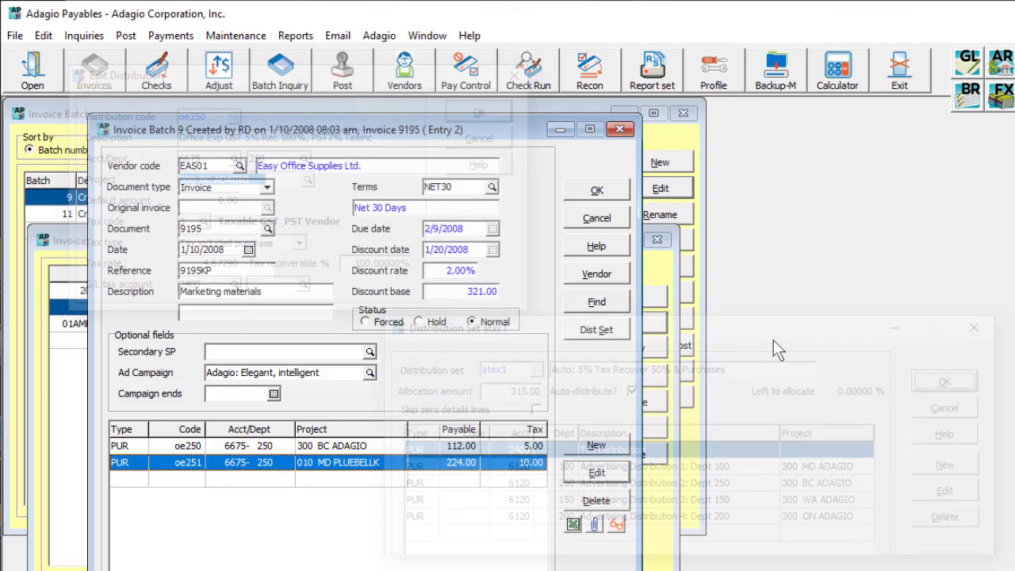
Look up the Easy Office Supplies vendor from the invoice and view its accounting settings
click(625, 279)
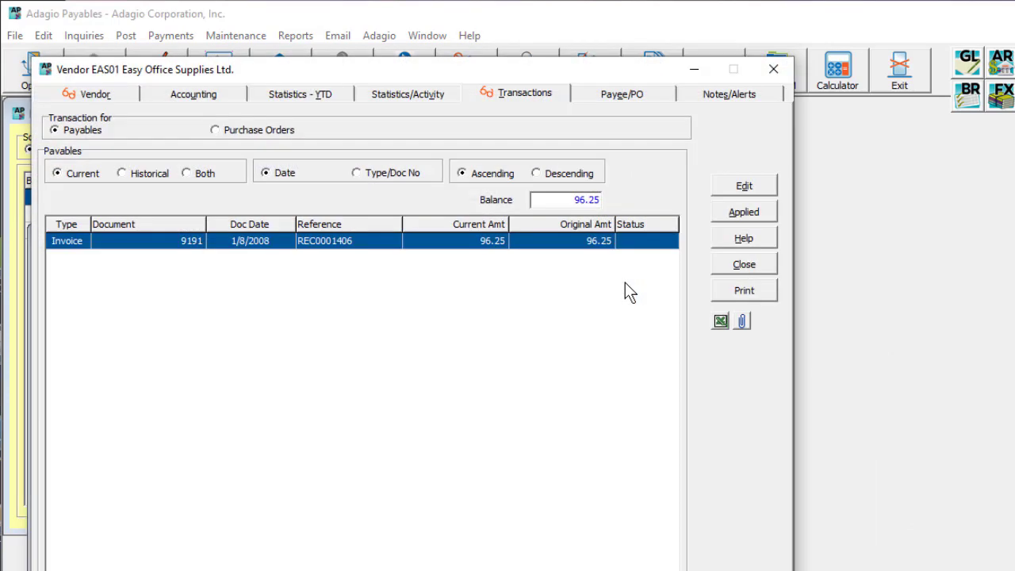
click(224, 99)
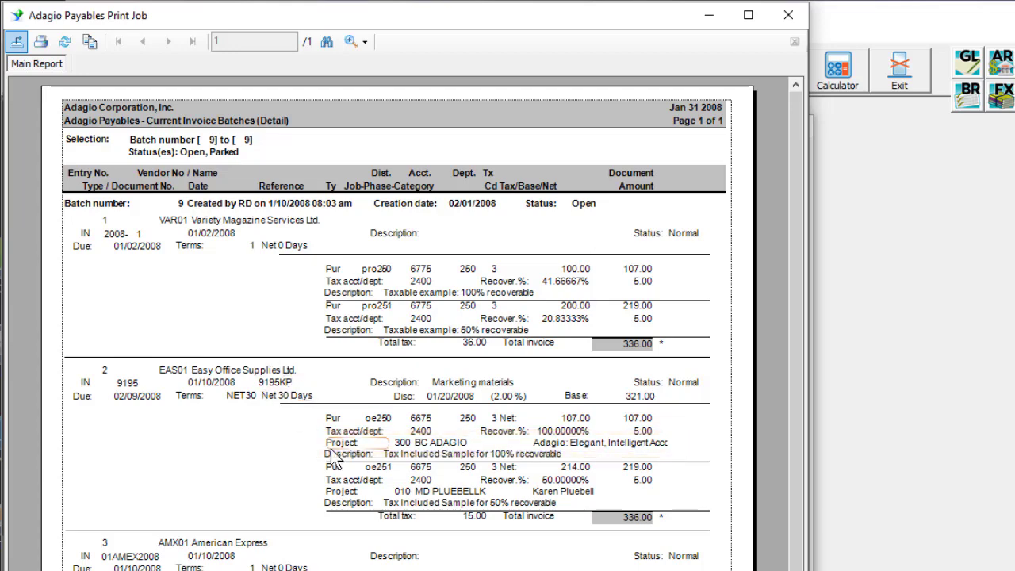
Close the batch listing preview and its print options, and start posting invoice batch 9
click(788, 15)
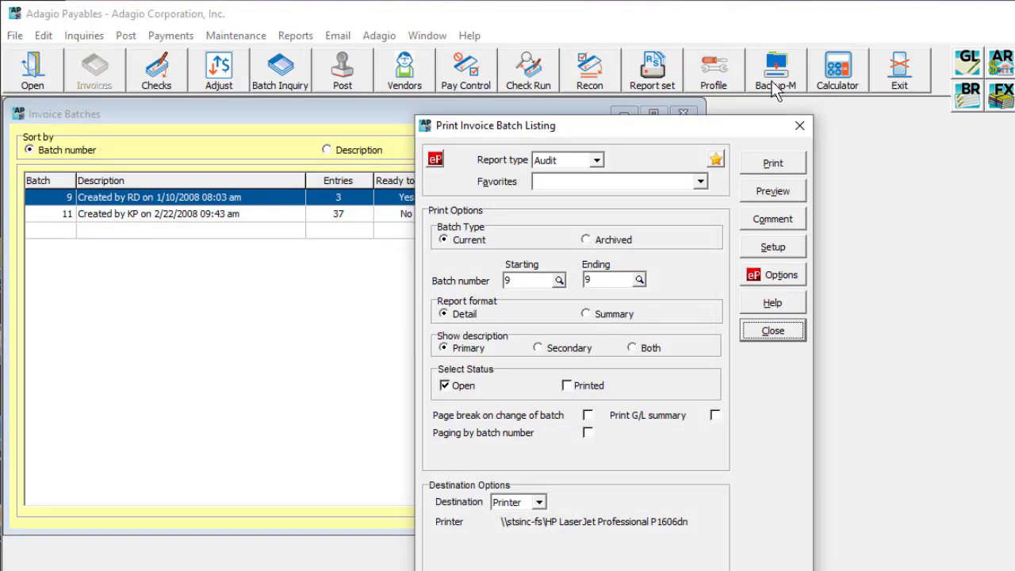
click(770, 333)
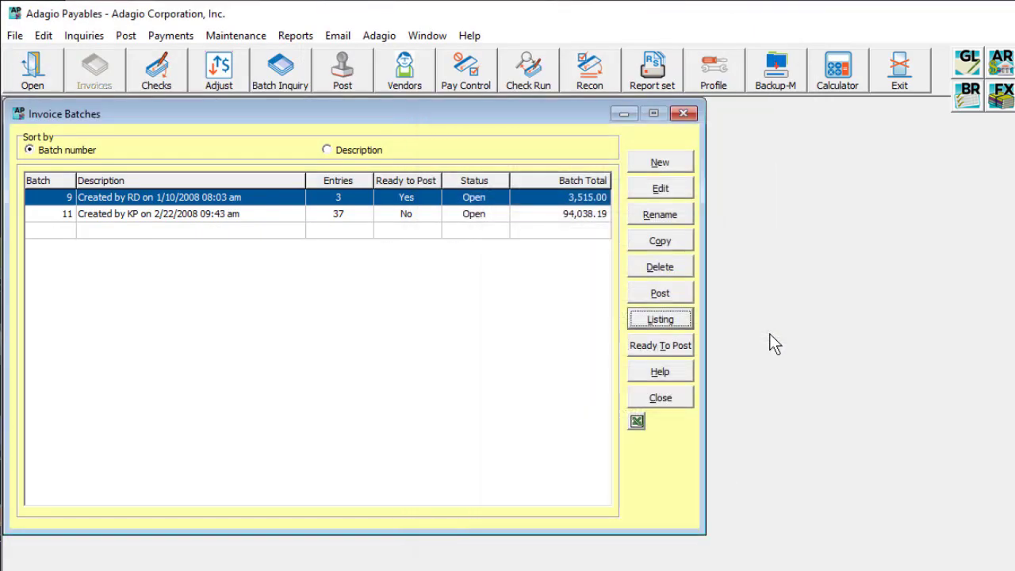
click(657, 294)
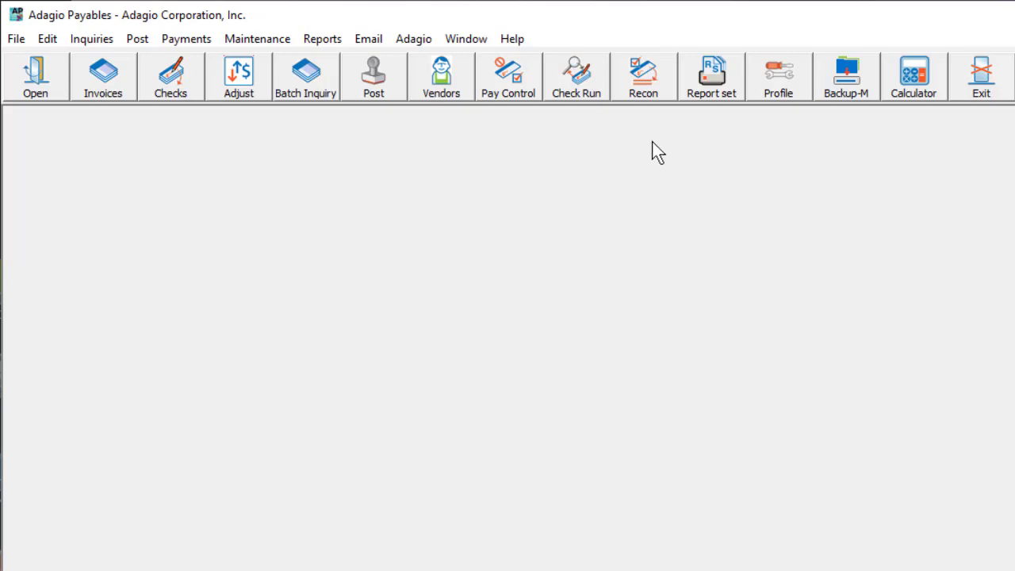
Review the system options and the 1099/5018 options in the company profile
click(753, 90)
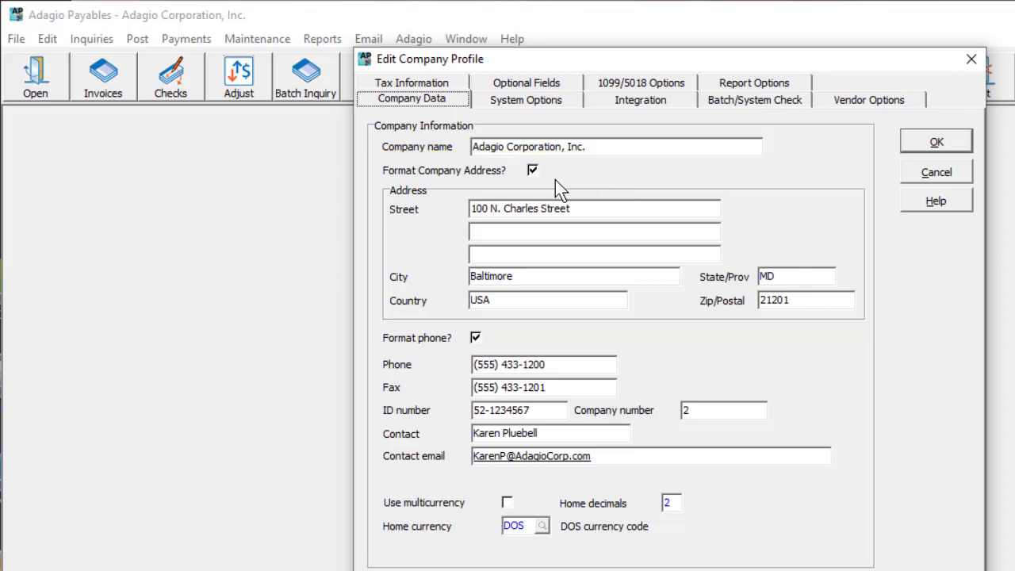
click(564, 102)
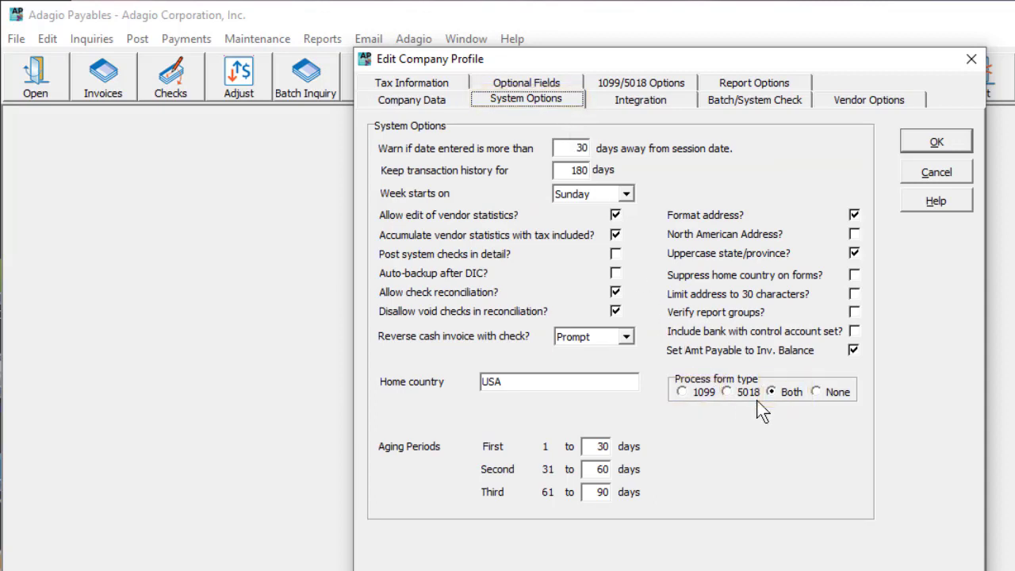
click(673, 89)
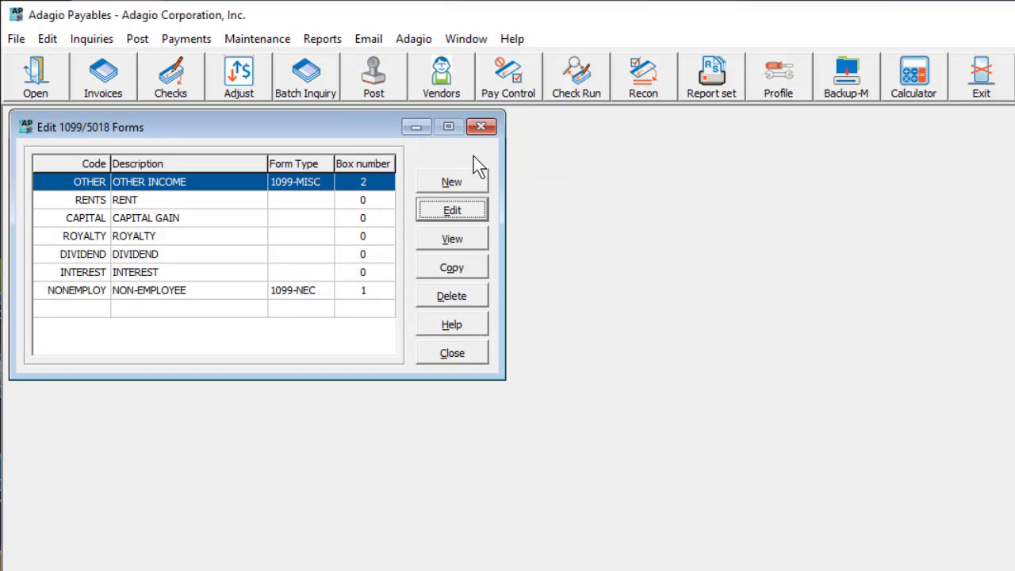
Open the OTHER 1099-MISC form code for editing and view the 1099 vendor's general information
click(483, 218)
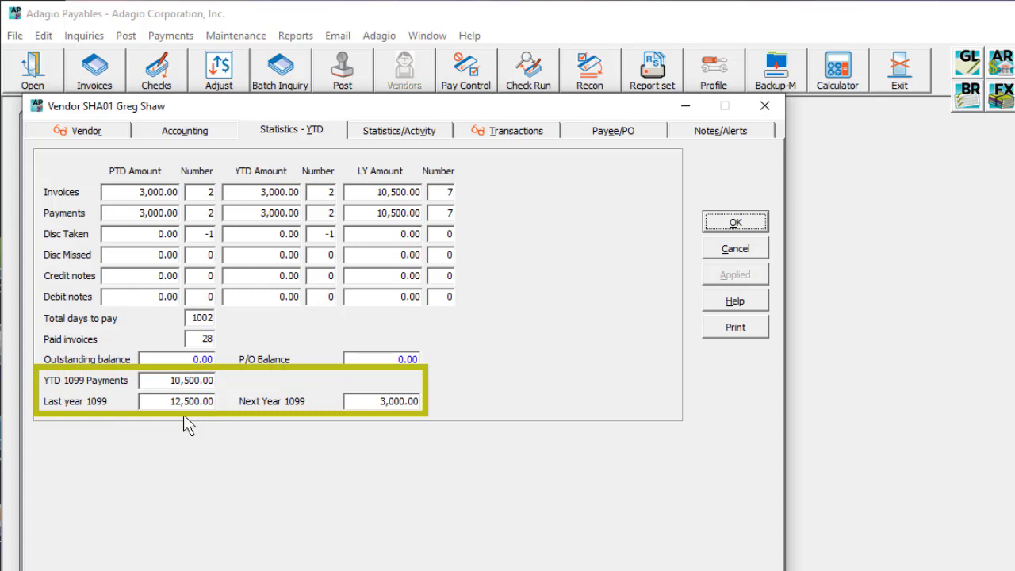
click(114, 132)
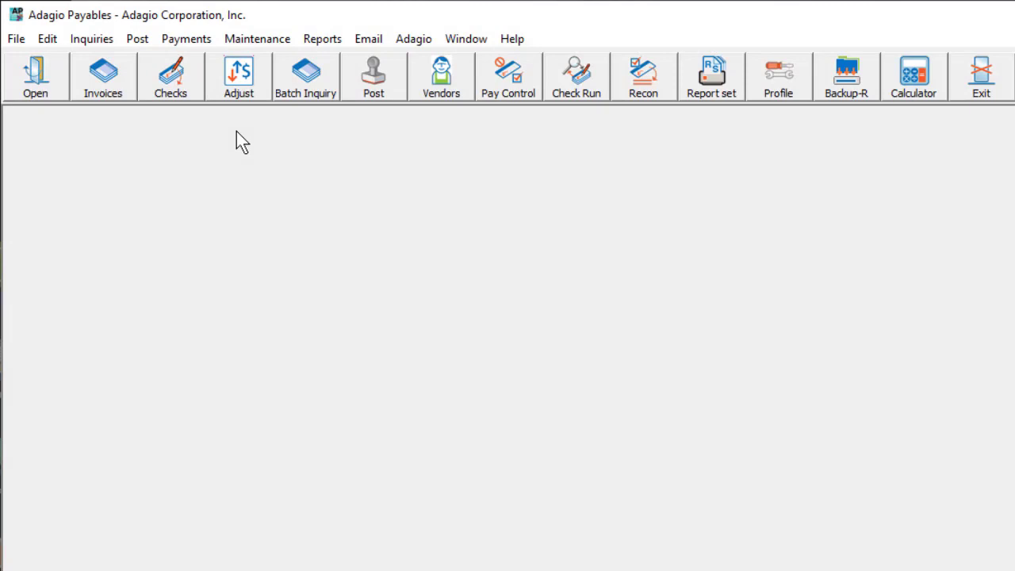
Export the 2020 1099-NEC forms to AP1099EX_2020_NEC.SRC, overwriting the existing file, and launch 1099 Express
click(258, 41)
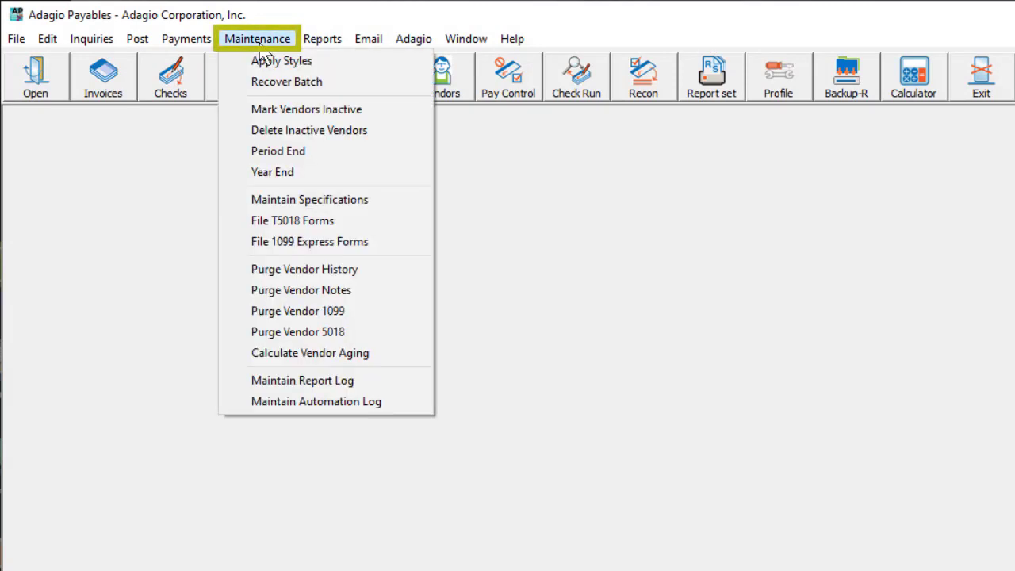
click(323, 248)
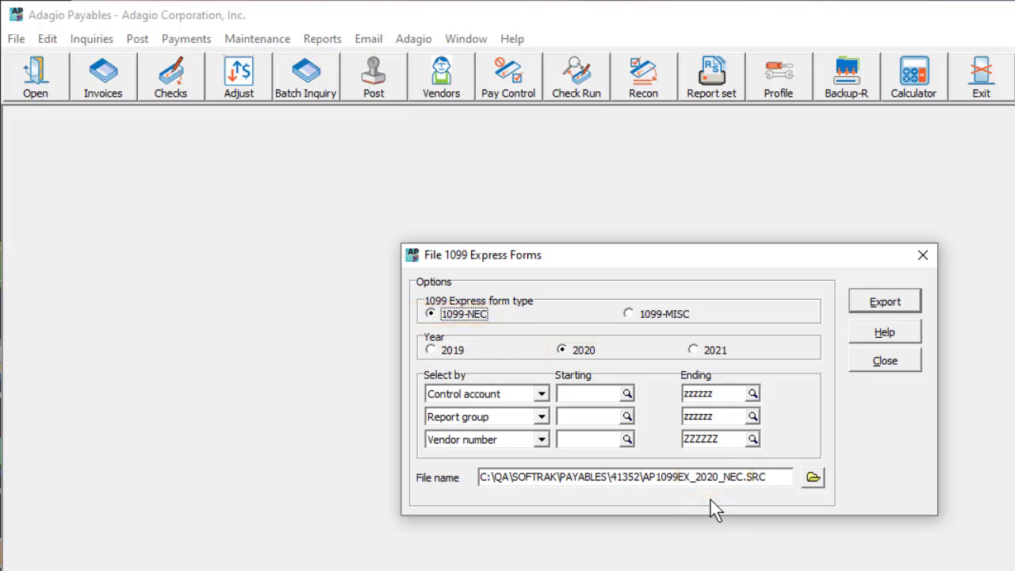
click(860, 309)
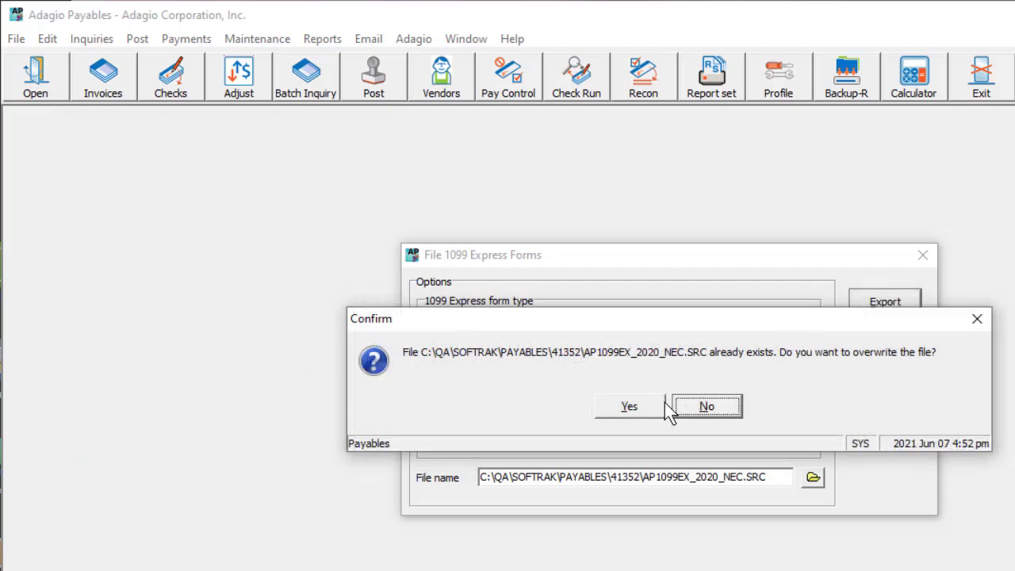
click(659, 405)
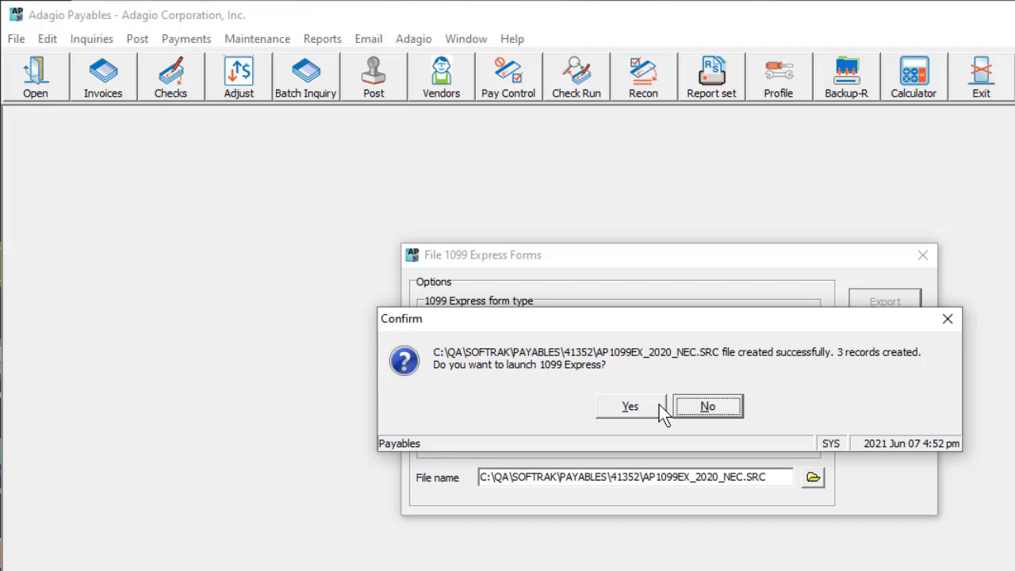
click(658, 404)
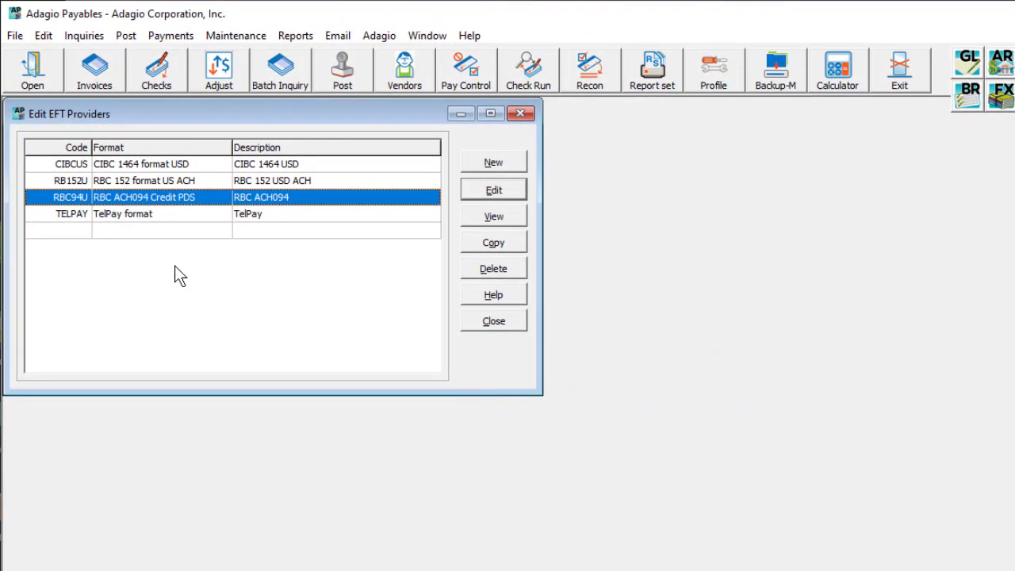
Open the RBC ACH094 Credit PDS EFT provider for editing
double_click(208, 200)
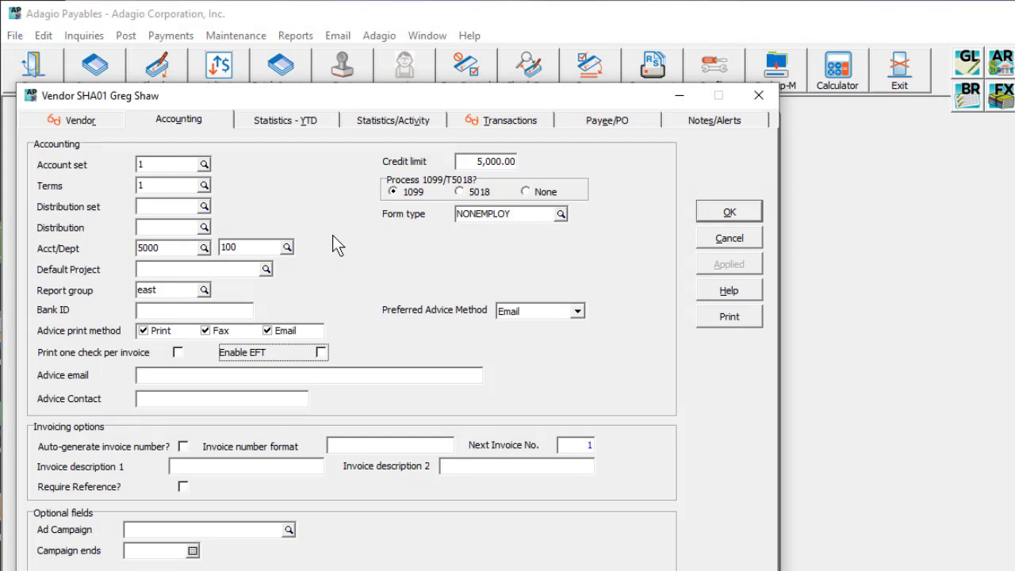
Enable EFT for the vendor and restrict it to Telpay EFT only
click(322, 353)
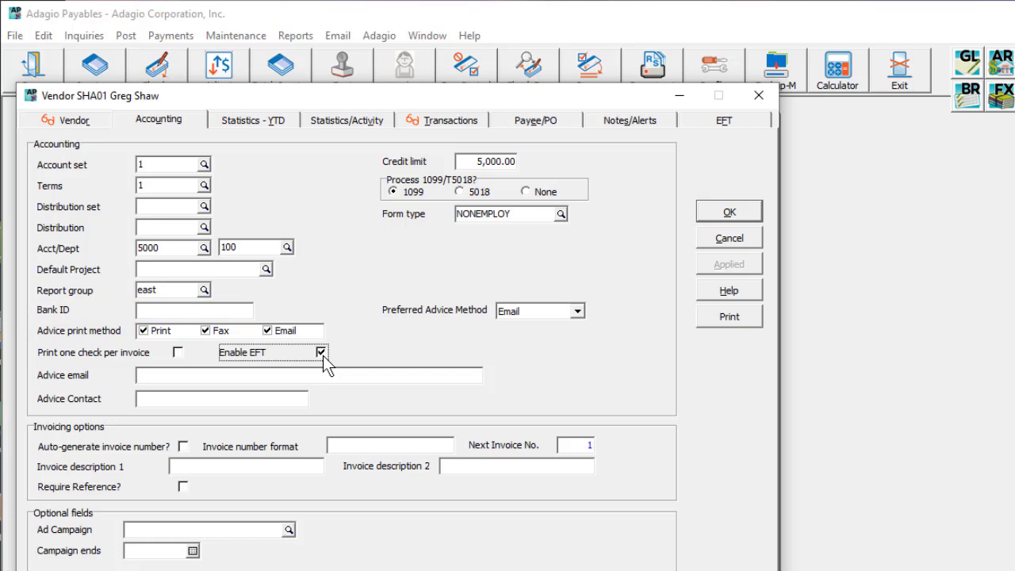
click(682, 123)
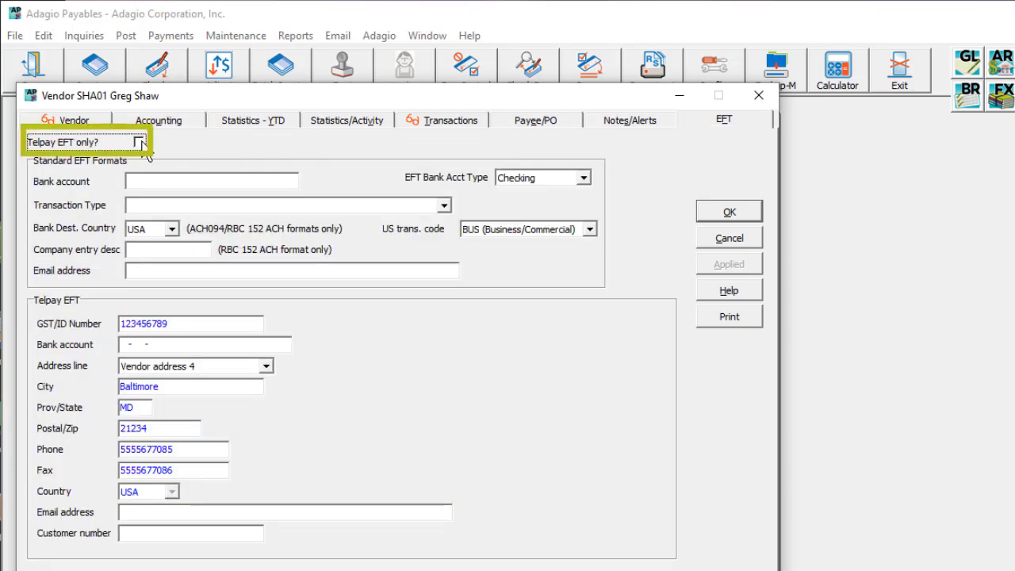
click(139, 143)
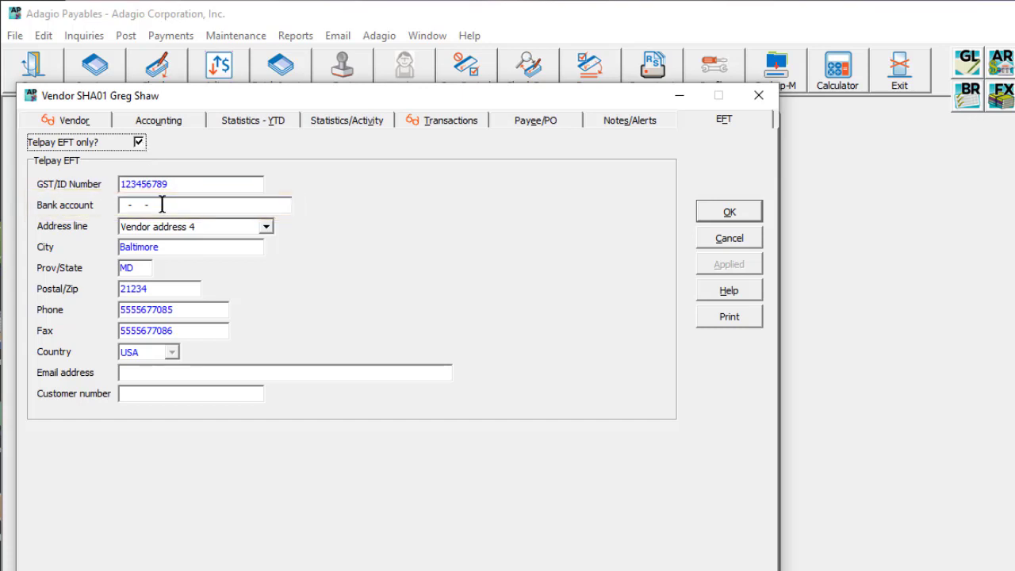
Paste the vendor's bank ID into its accounting settings and return to the EFT settings
click(172, 123)
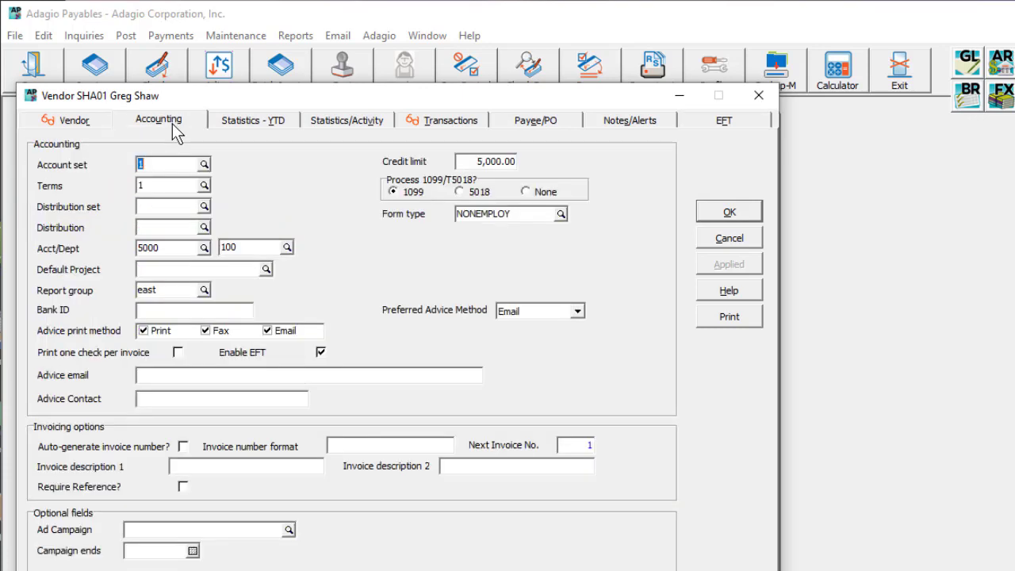
click(188, 310)
key(ctrl+v)
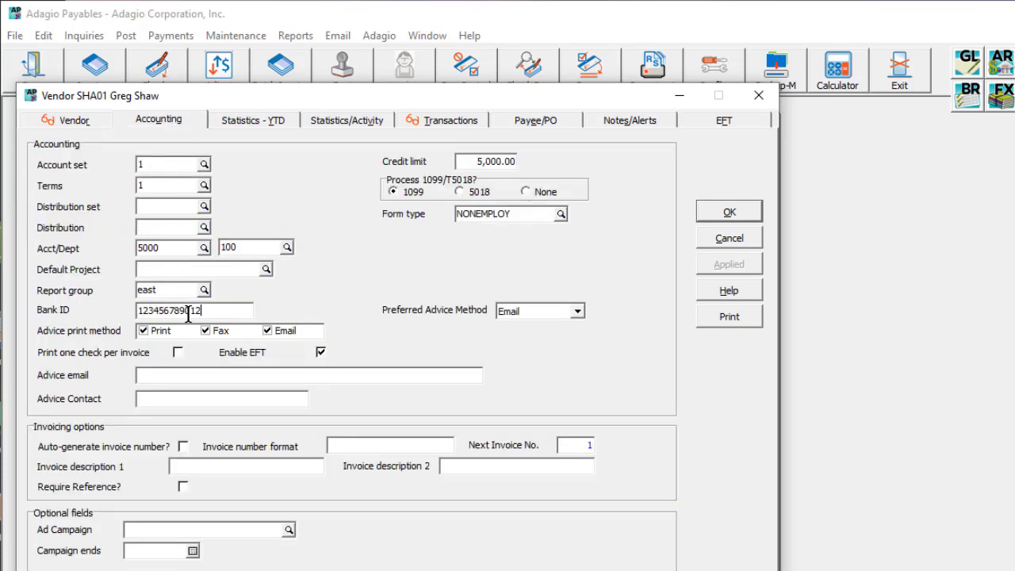
click(689, 121)
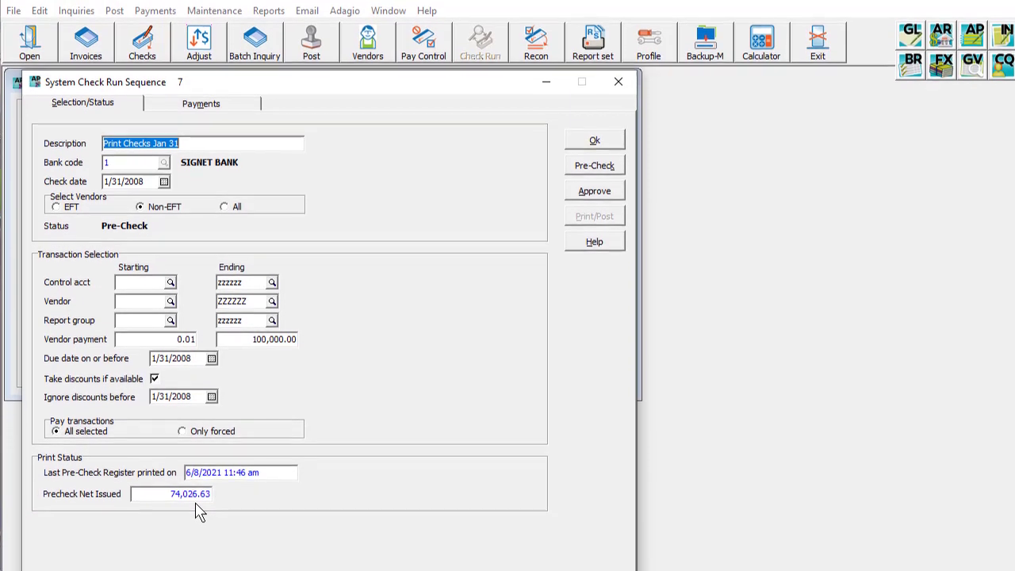
View the payments selected in system check run sequence 7
click(254, 109)
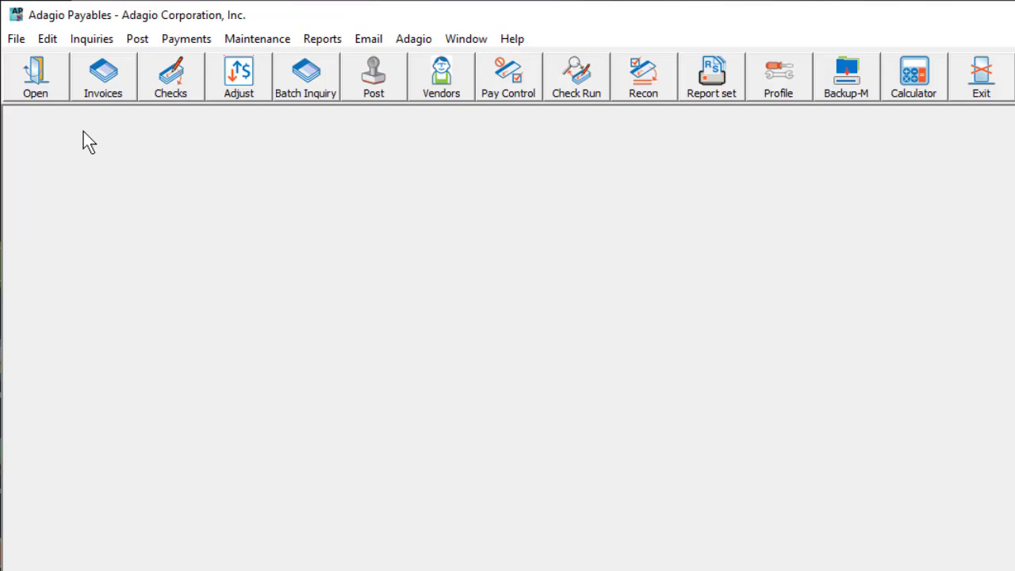
Open the Ad Campaign optional field for editing
click(17, 38)
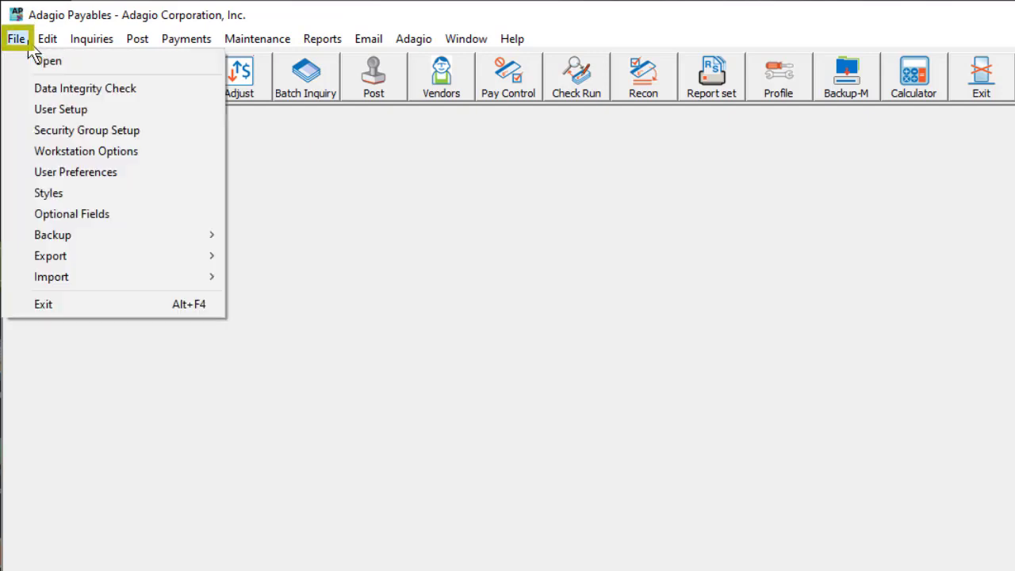
click(124, 221)
double_click(121, 181)
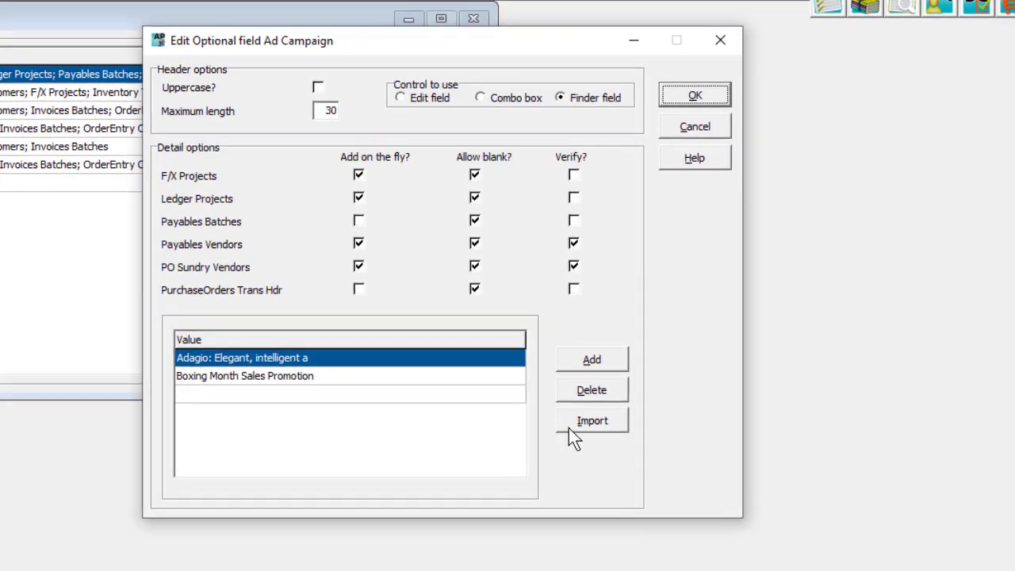
Import values into the Ad Campaign optional field from ImportOptField.xlsx in the Demo93C folder
click(796, 458)
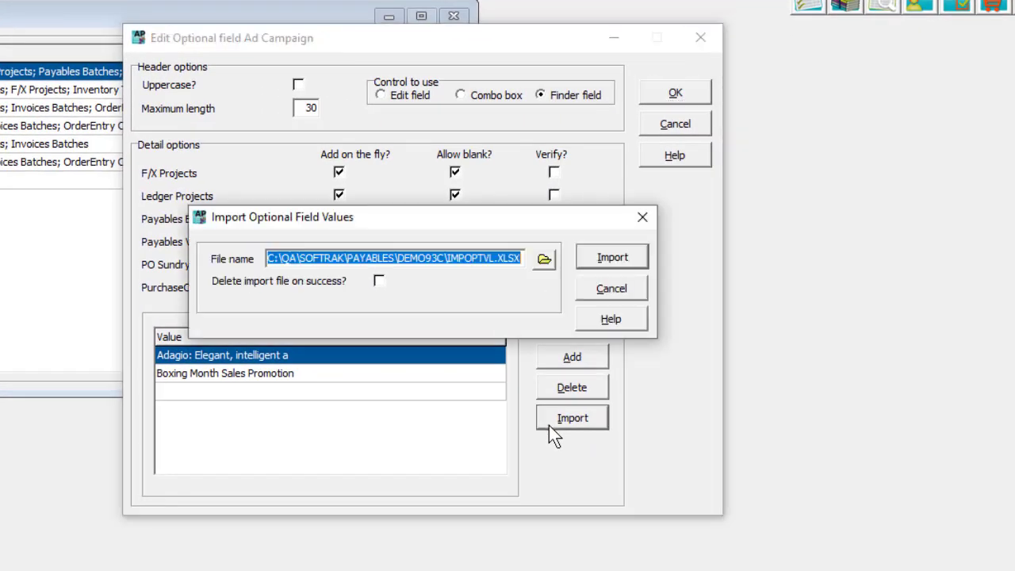
click(543, 258)
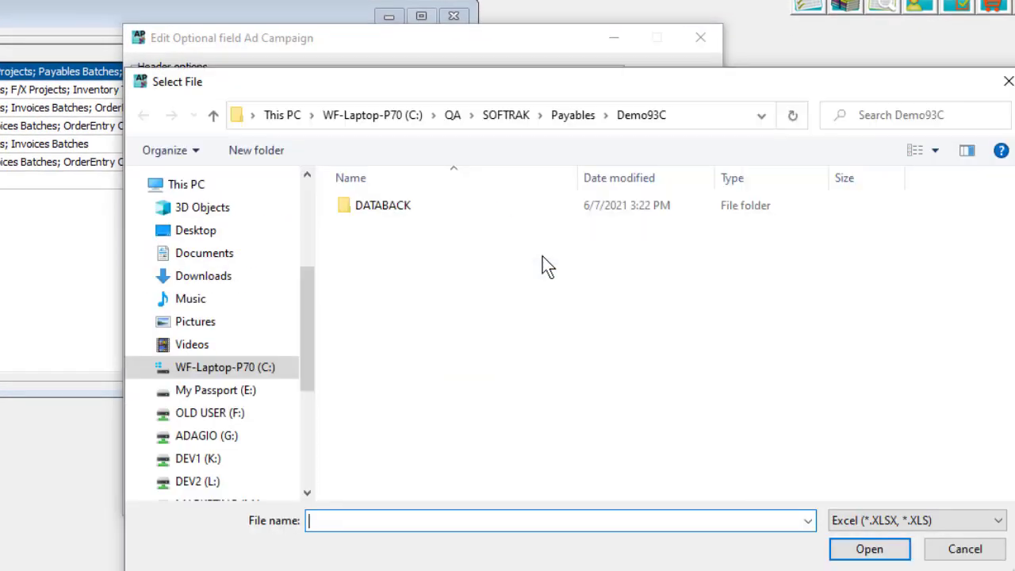
click(458, 311)
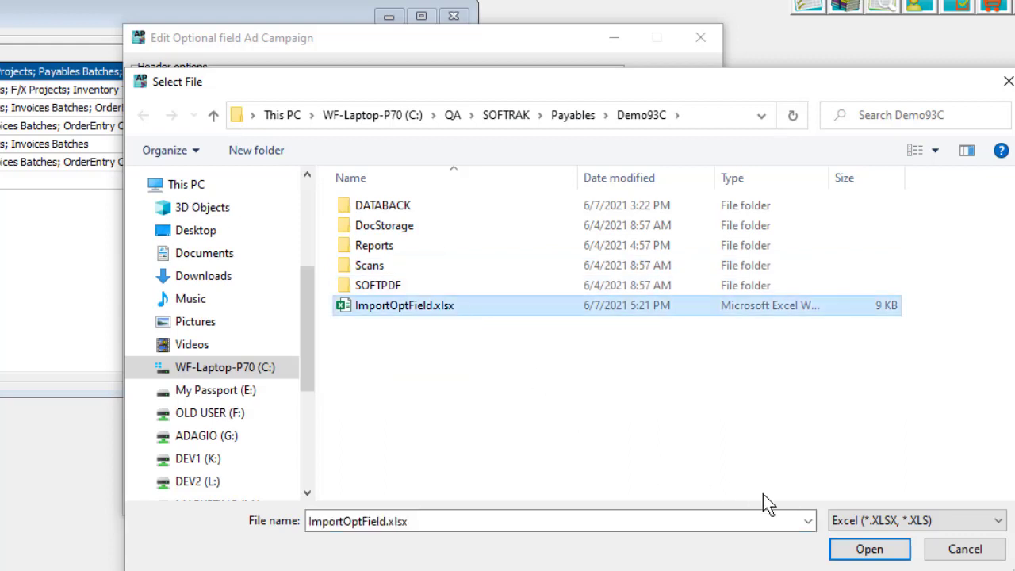
click(858, 552)
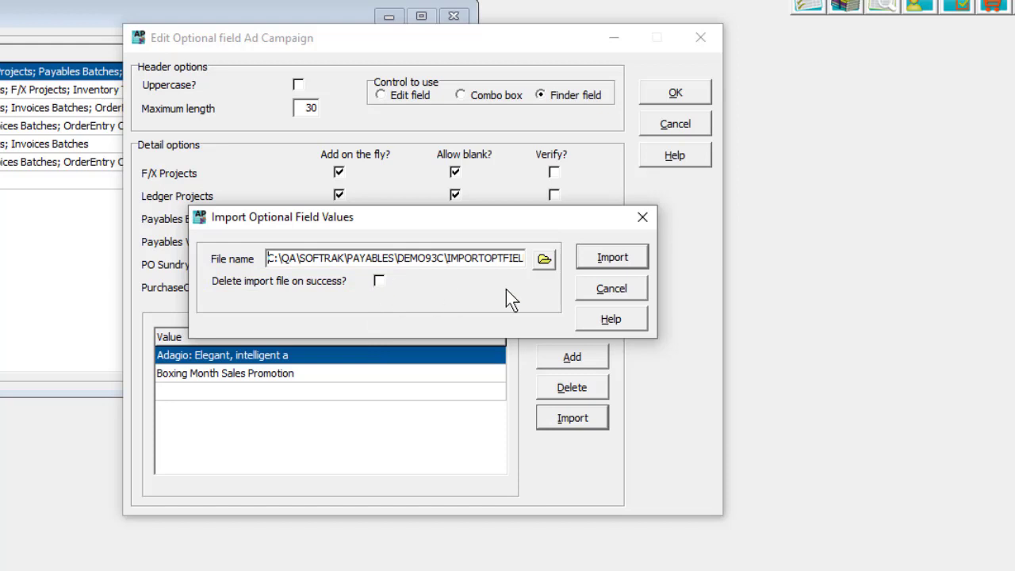
click(602, 262)
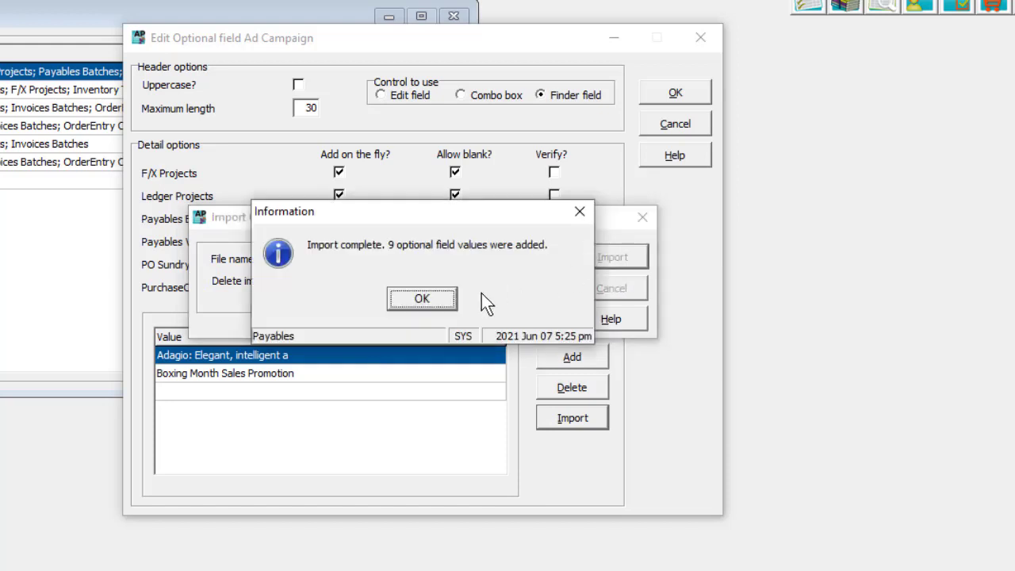
click(454, 301)
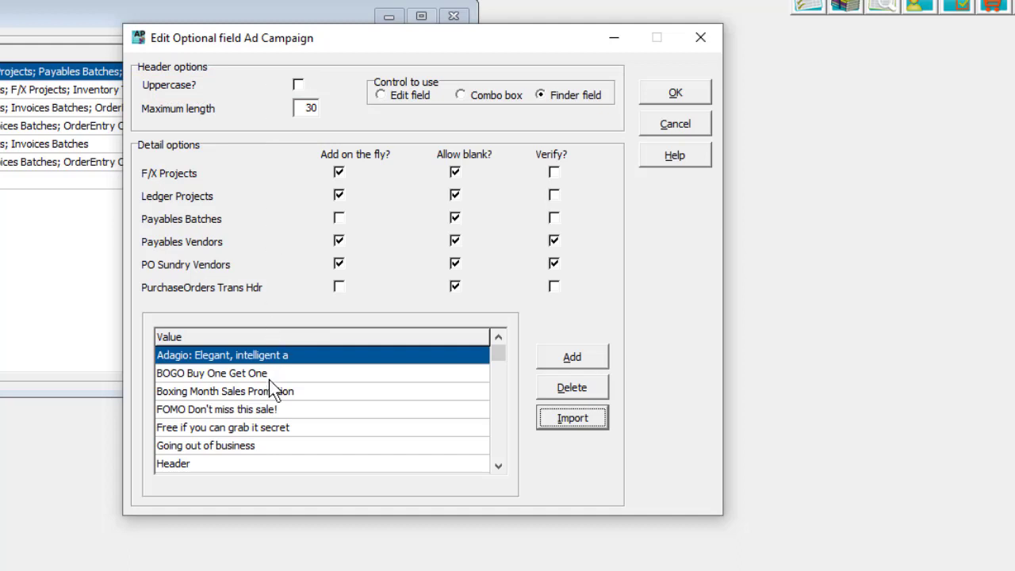
shift+click(270, 409)
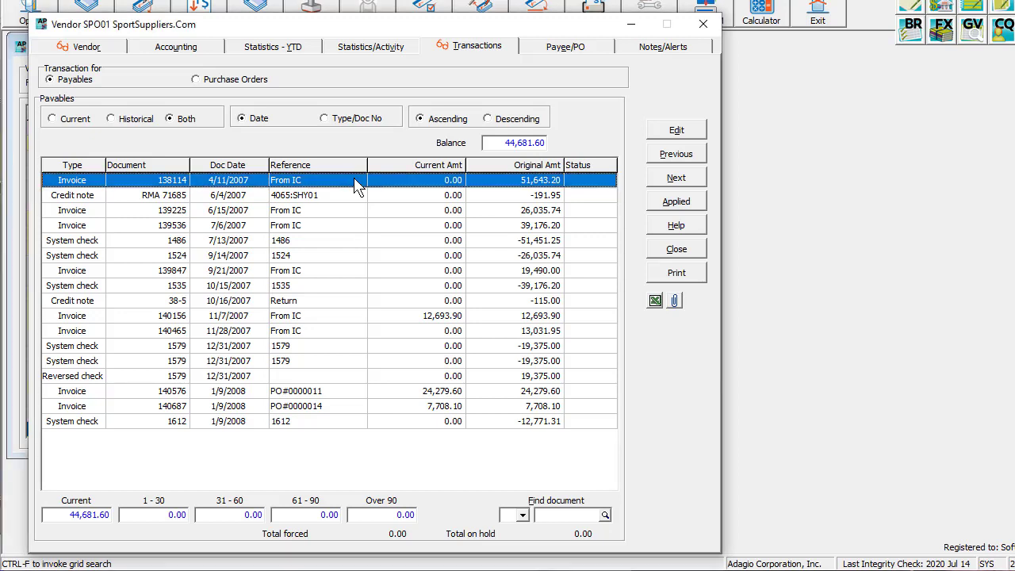
Search the vendor's payables transactions grid for references containing "PO" and apply the search
key(ctrl+f)
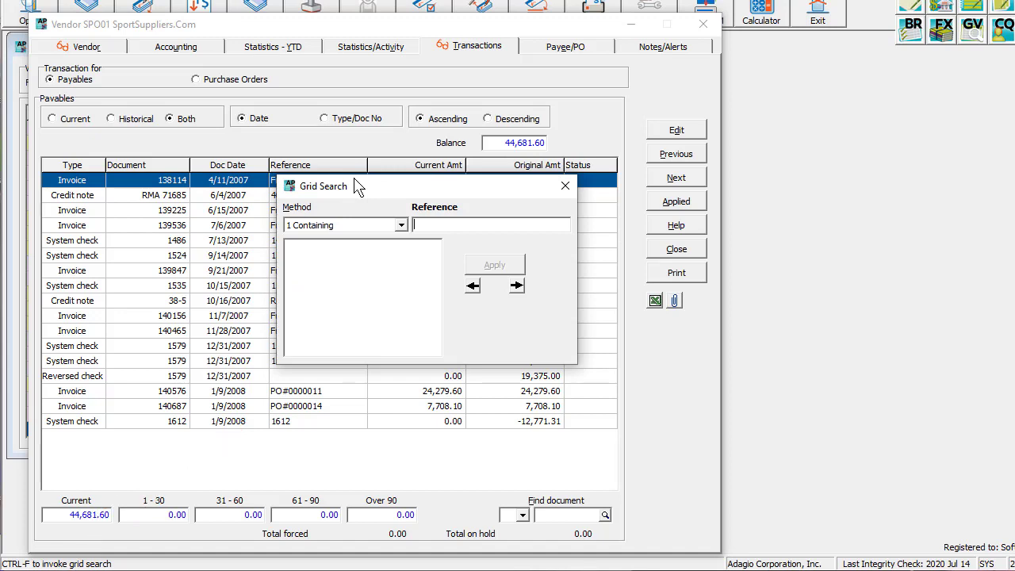
key(Left)
key(Left)
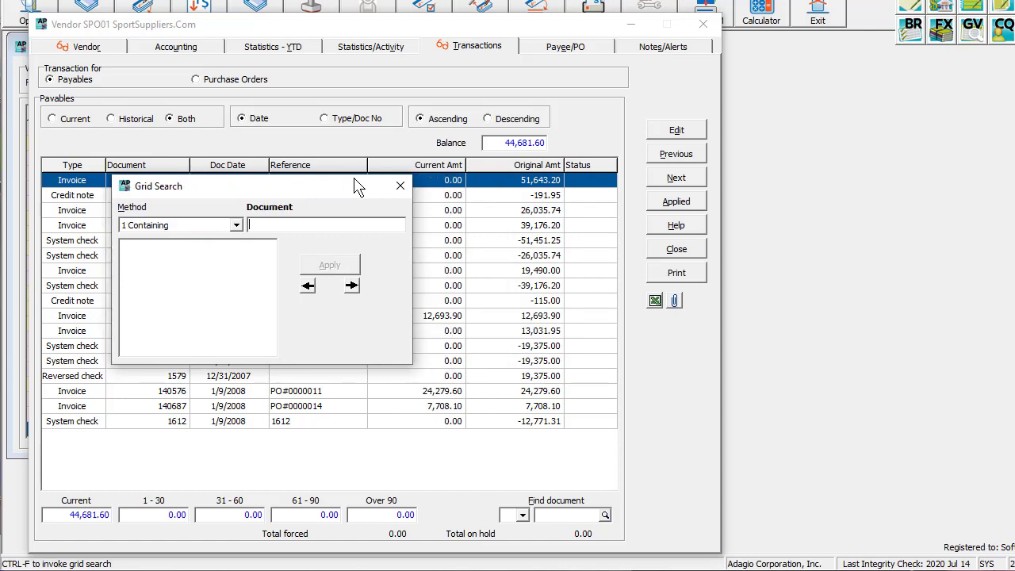
click(351, 286)
click(436, 287)
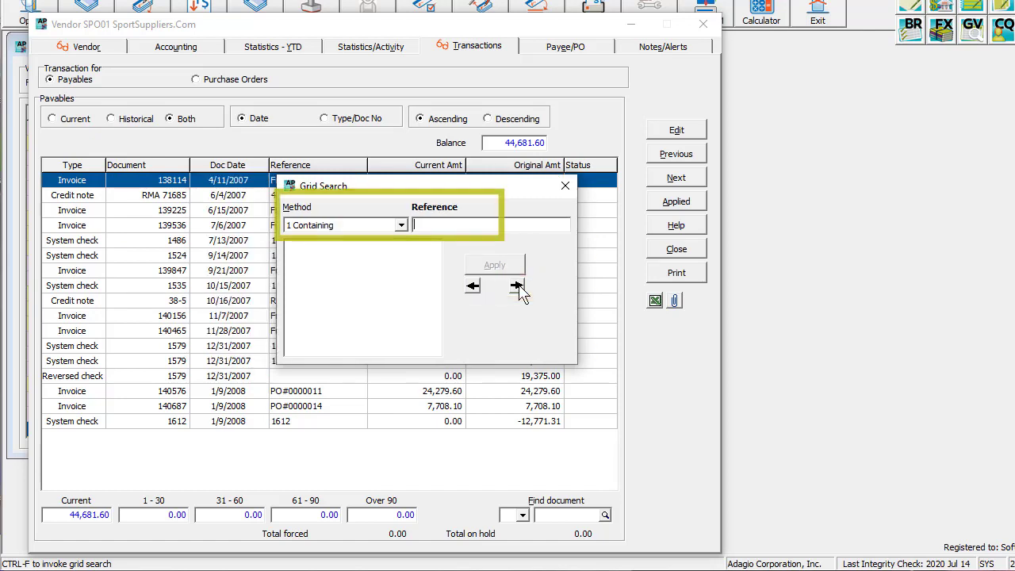
text(PO)
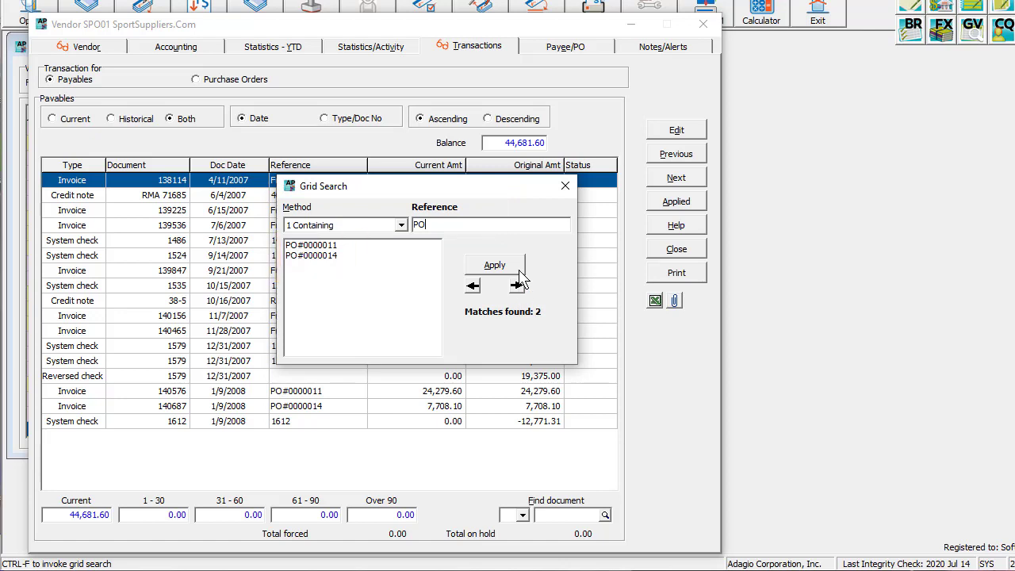
click(519, 271)
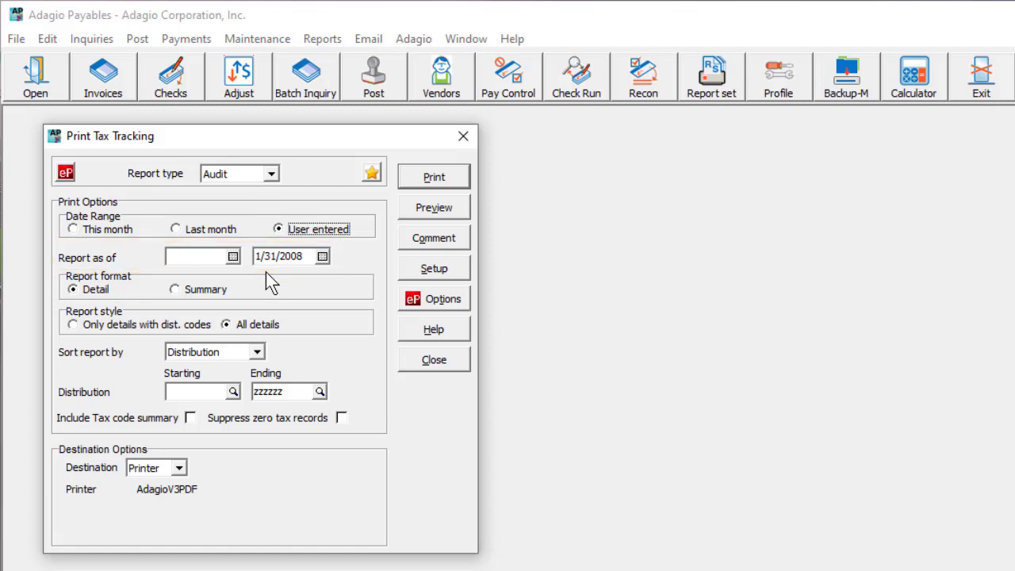
Set the tax tracking report's date range to last month and suppress zero tax records
click(176, 229)
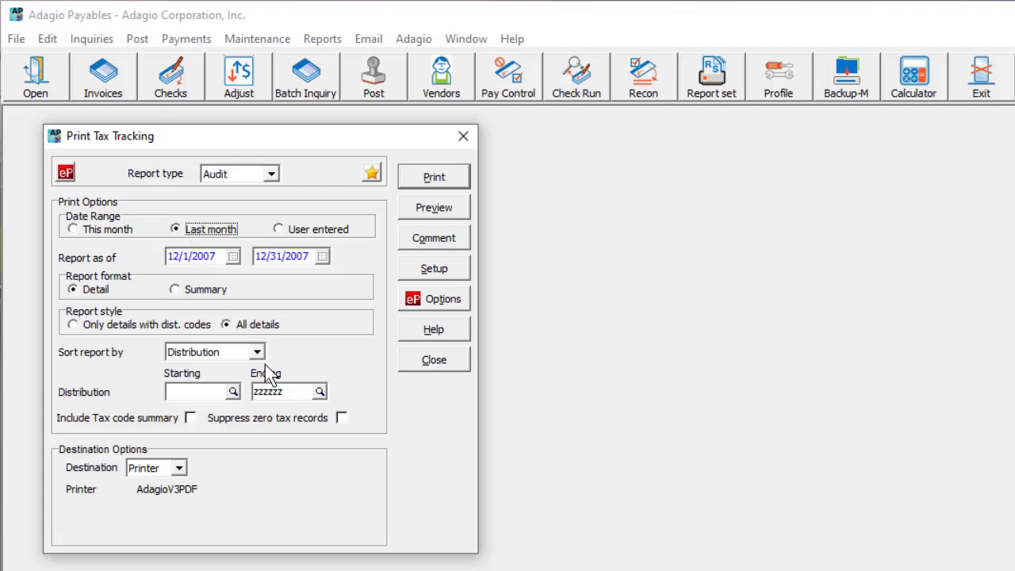
click(341, 418)
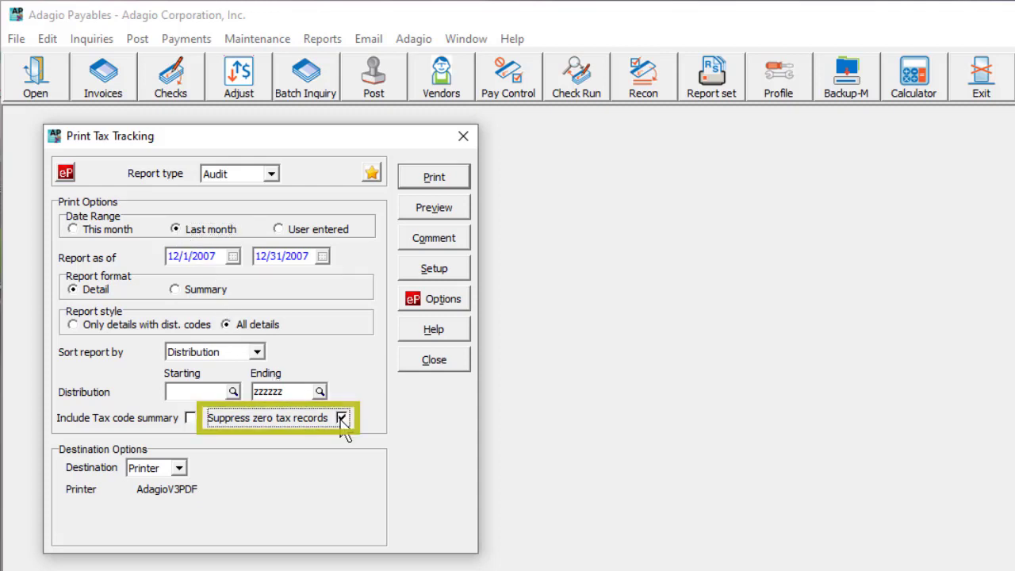